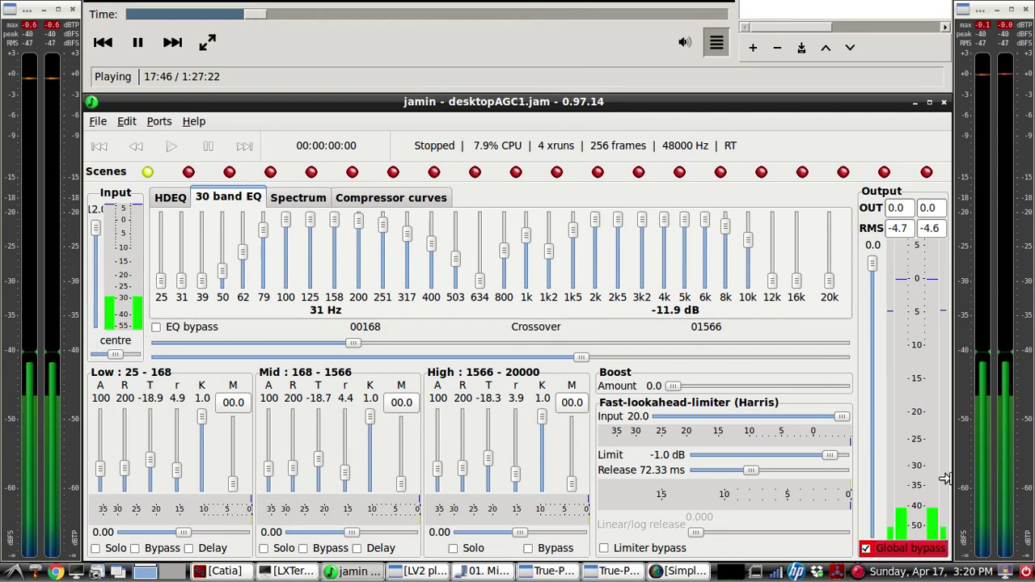
Step: Turn off Global bypass so JAMin's mastering chain processes the podcast again
{"action": "left_click", "coordinate": [866, 548]}
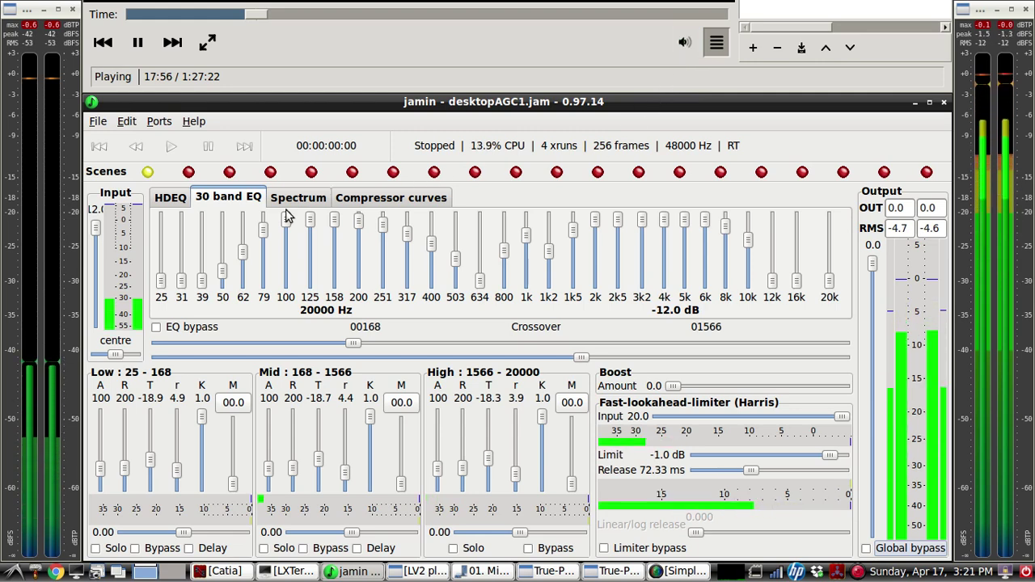
Step: Toggle the EQ bypass off and on to compare, leaving the EQ active
{"action": "left_click", "coordinate": [156, 327]}
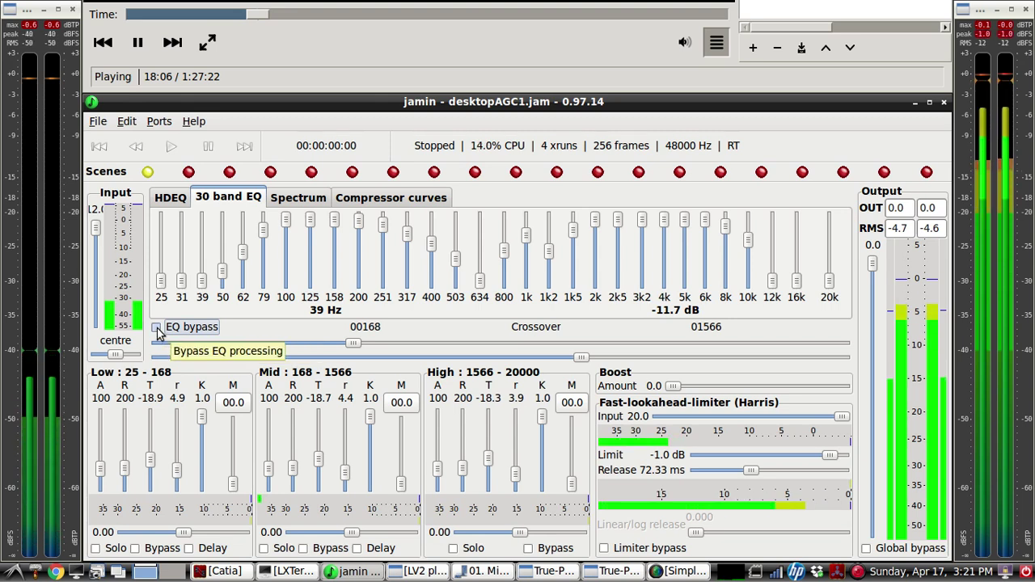
{"action": "left_click", "coordinate": [156, 326]}
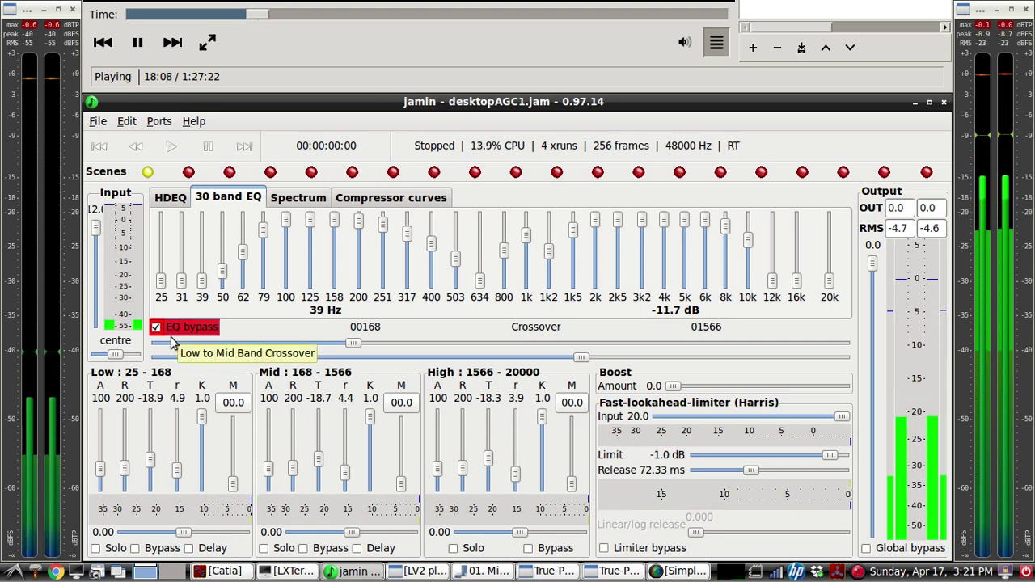
{"action": "left_click", "coordinate": [156, 327]}
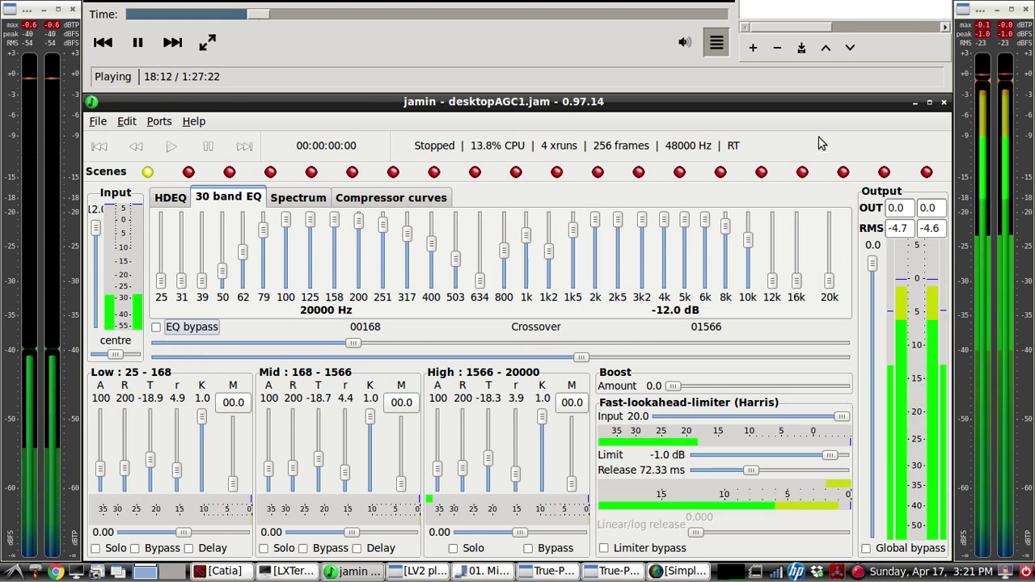
Step: Raise the media player's playback volume slightly from its speaker popup
{"action": "left_click", "coordinate": [684, 42]}
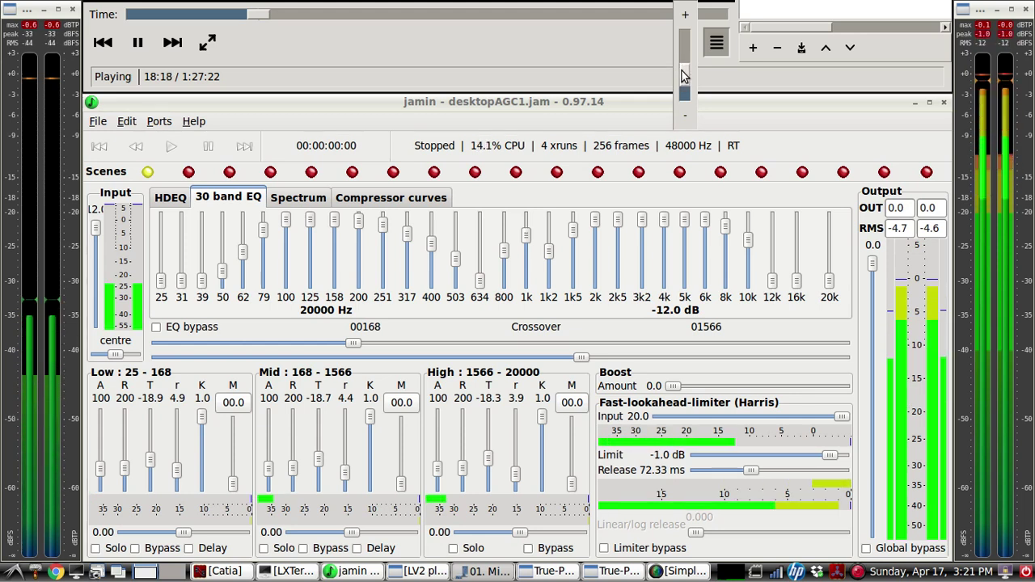
{"action": "left_click_drag", "start_coordinate": [682, 71], "coordinate": [684, 63]}
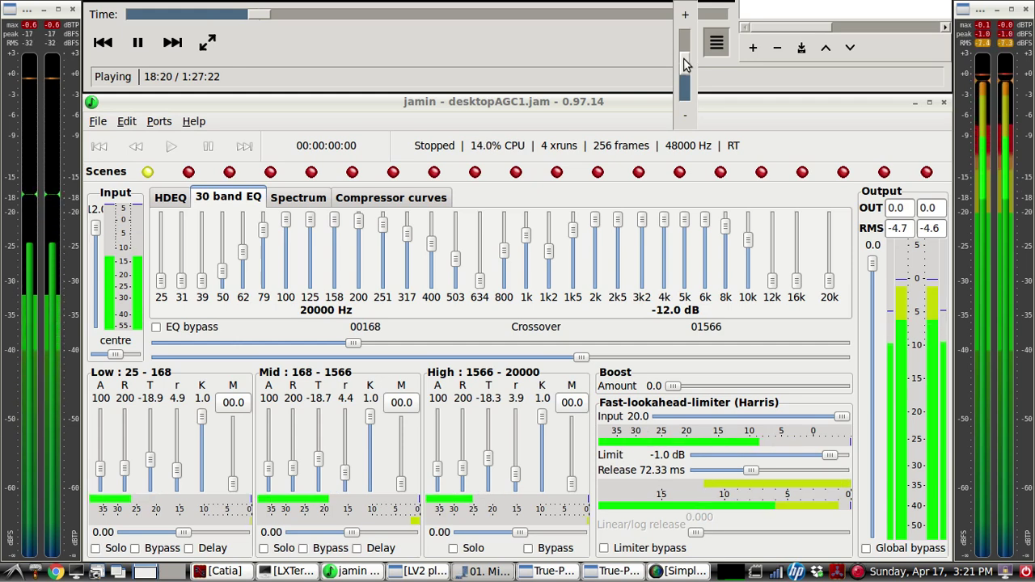
{"action": "left_click", "coordinate": [158, 331]}
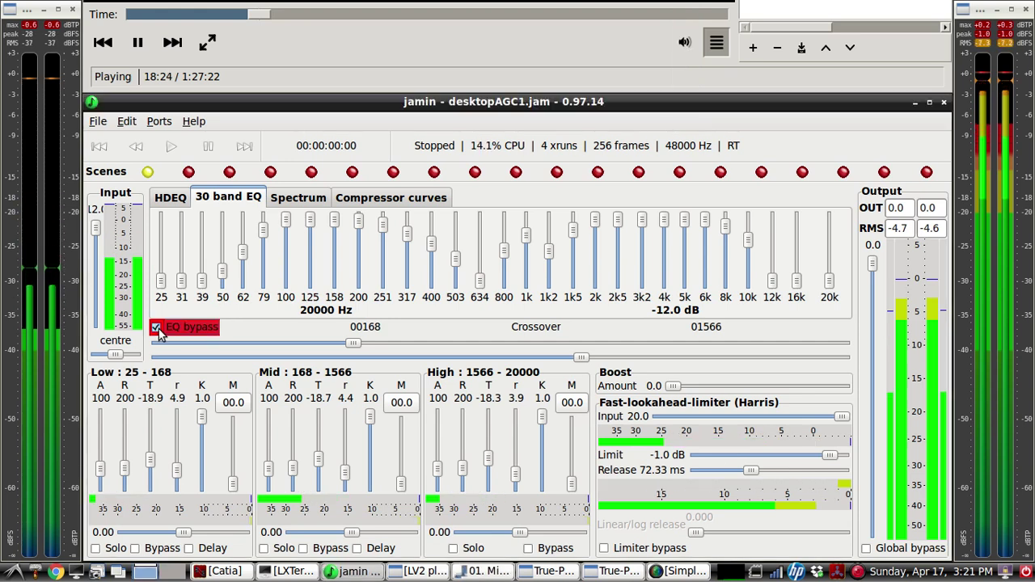
Step: A/B the EQ bypass once more, ending with the 30-band EQ engaged
{"action": "left_click", "coordinate": [156, 327]}
{"action": "left_click", "coordinate": [156, 327]}
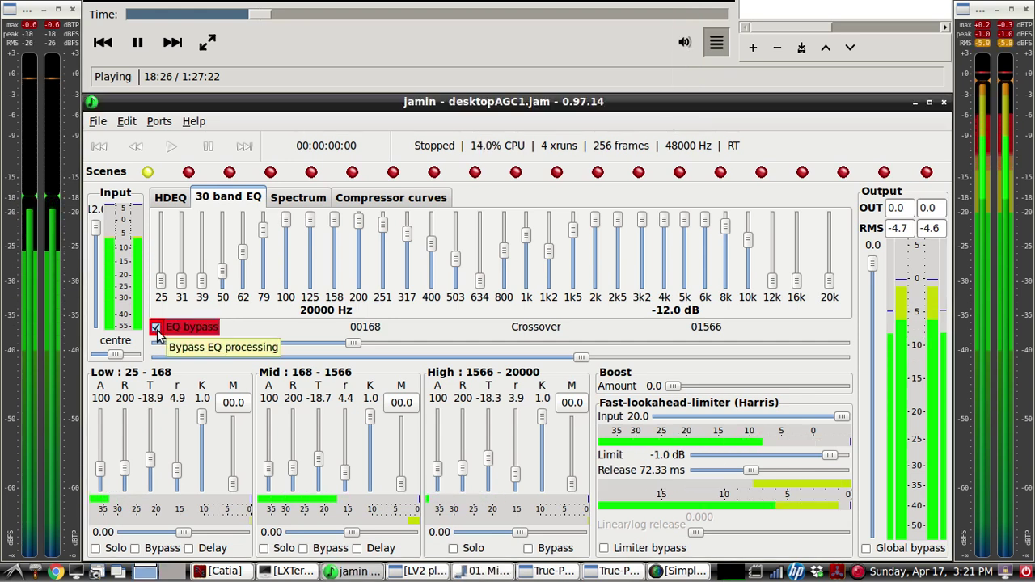
{"action": "left_click", "coordinate": [156, 327]}
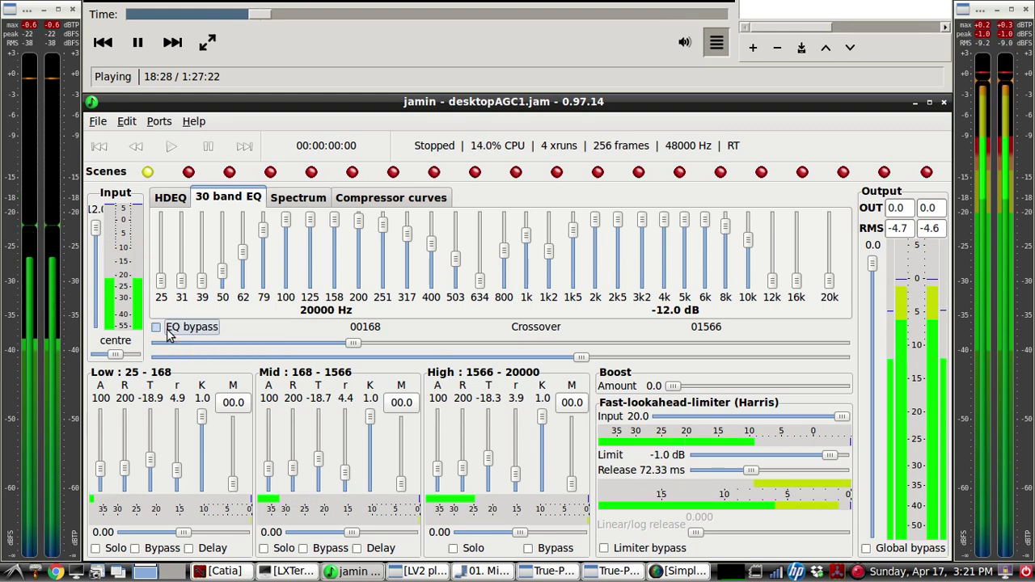
{"action": "left_click", "coordinate": [683, 44]}
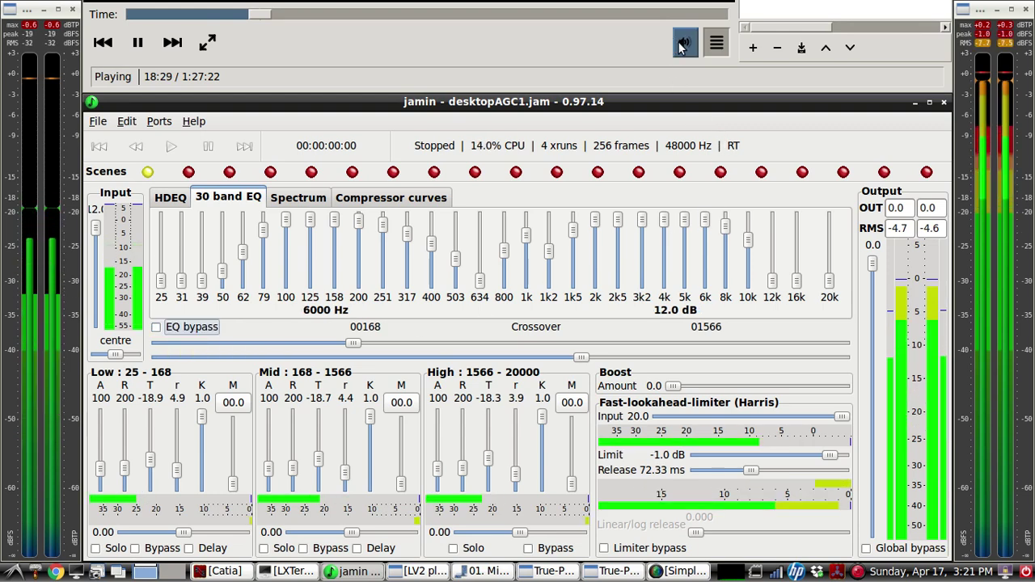
{"action": "left_click", "coordinate": [866, 548]}
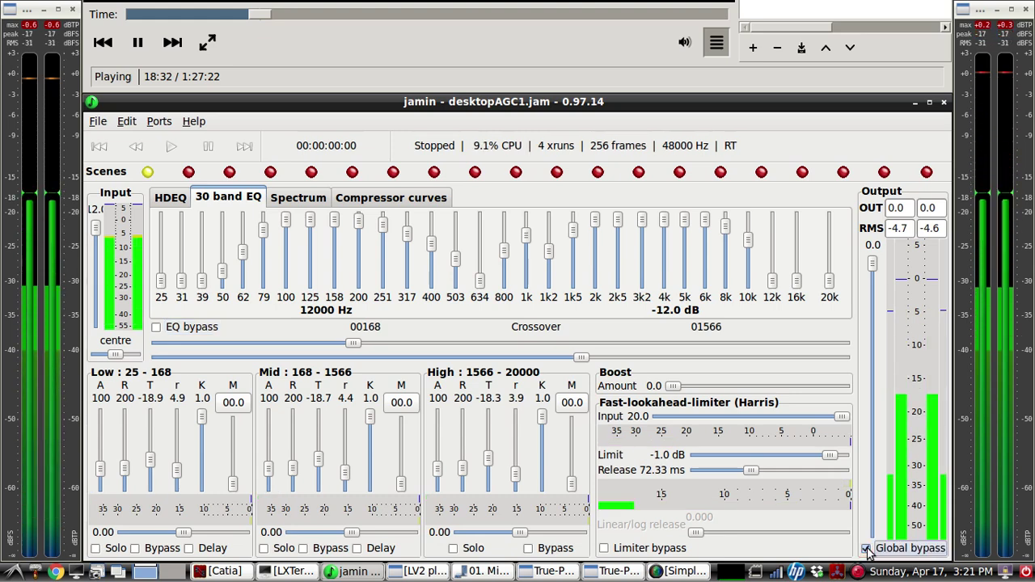
{"action": "left_click", "coordinate": [867, 549]}
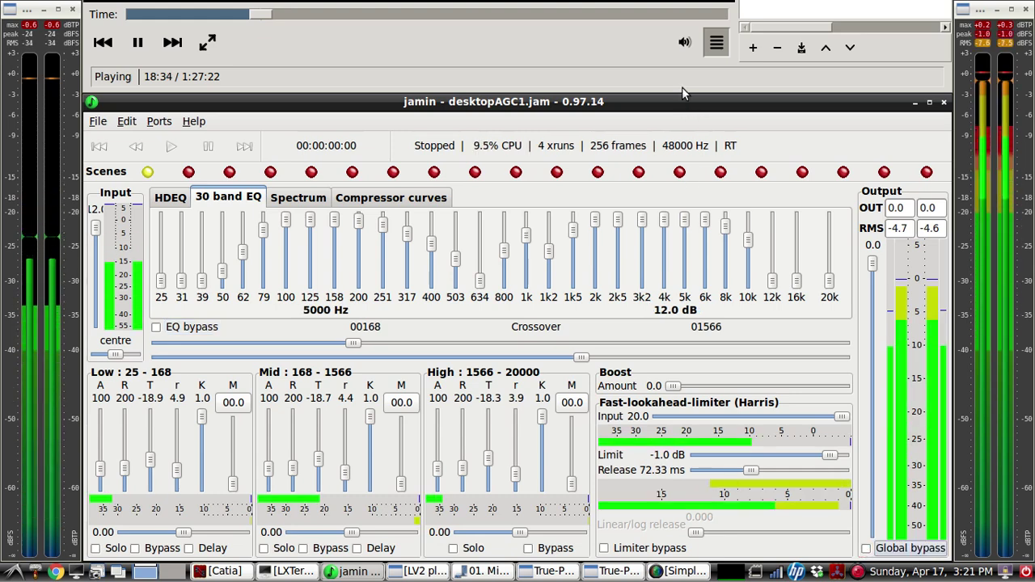
{"action": "left_click", "coordinate": [684, 43]}
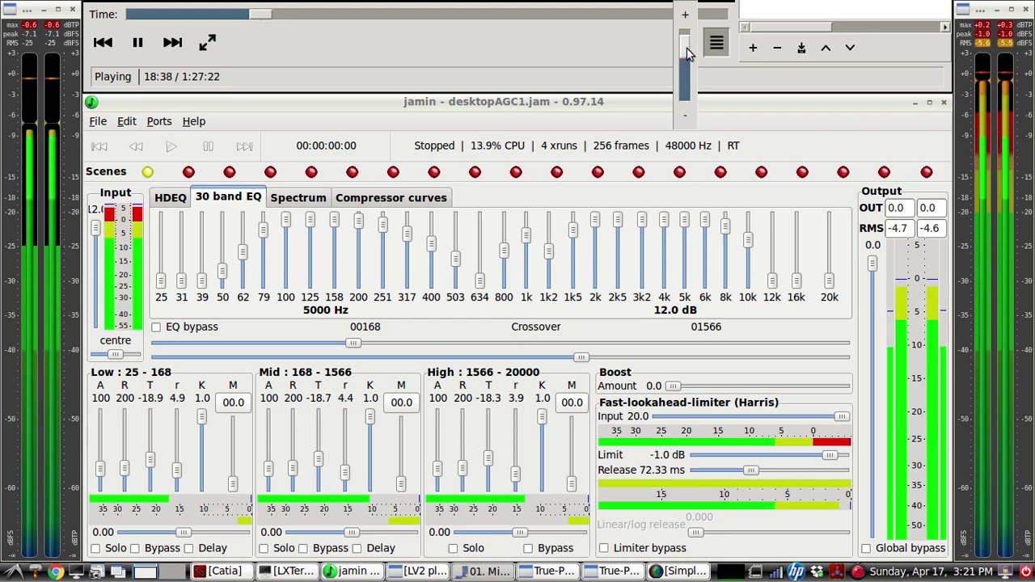
{"action": "left_click", "coordinate": [663, 57]}
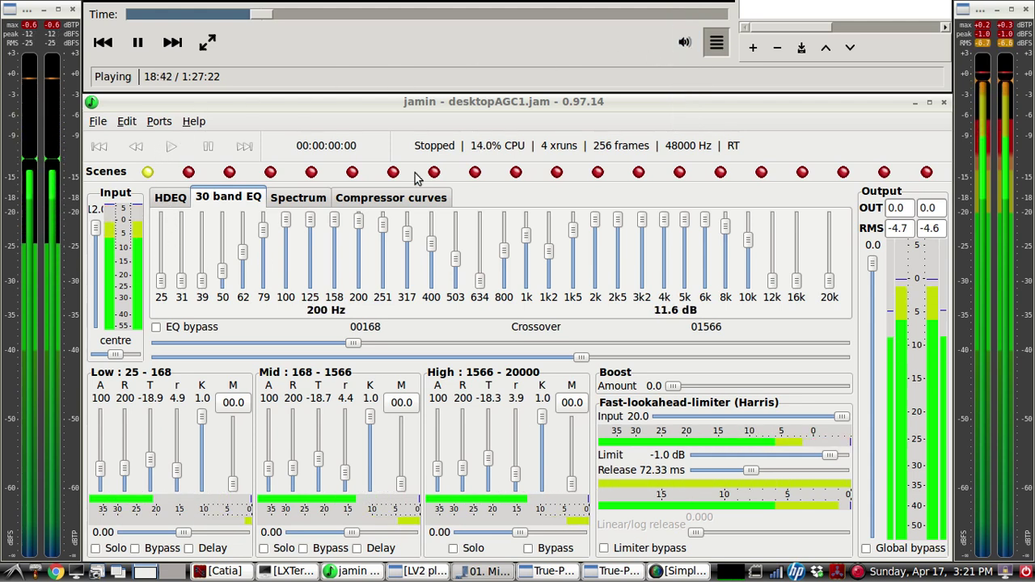
{"action": "left_click", "coordinate": [685, 42]}
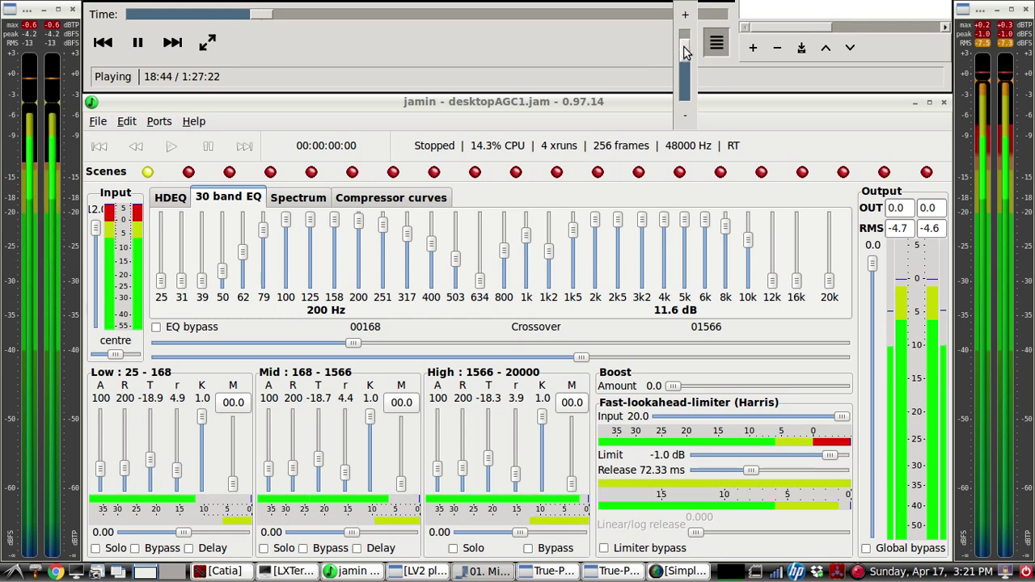
{"action": "left_click", "coordinate": [169, 331]}
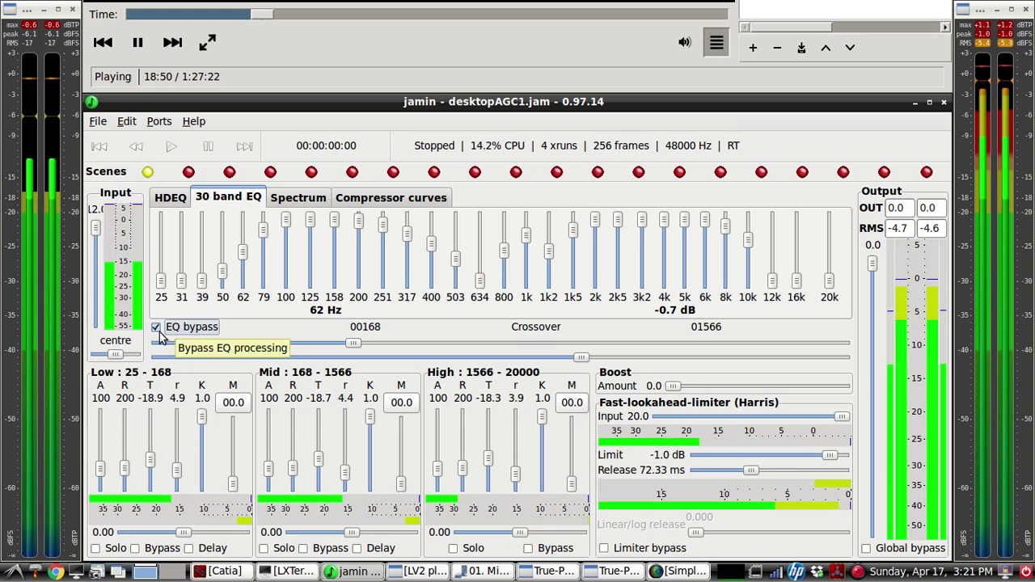
{"action": "left_click", "coordinate": [156, 327]}
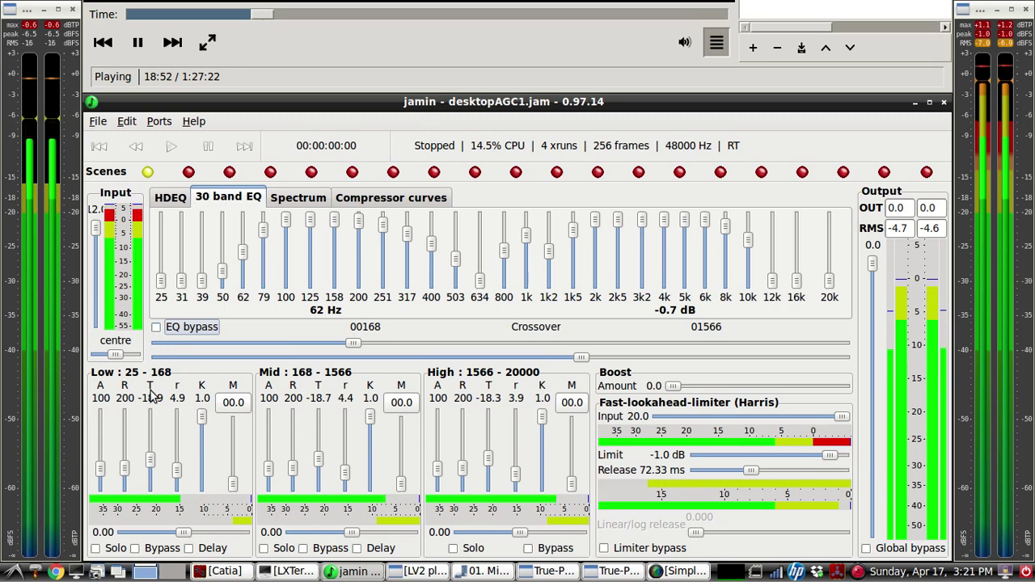
{"action": "left_click", "coordinate": [866, 548]}
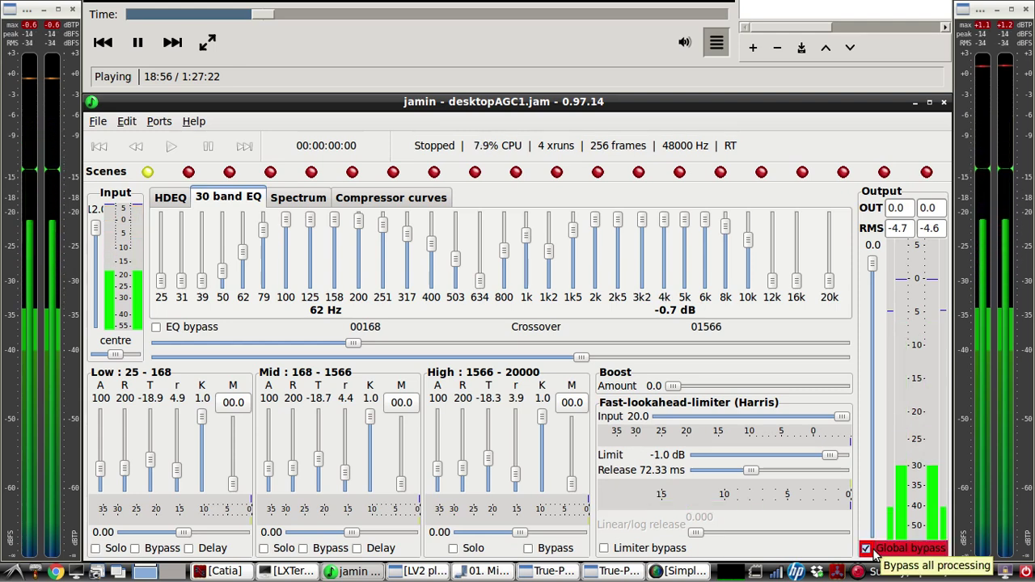
{"action": "left_click", "coordinate": [866, 550]}
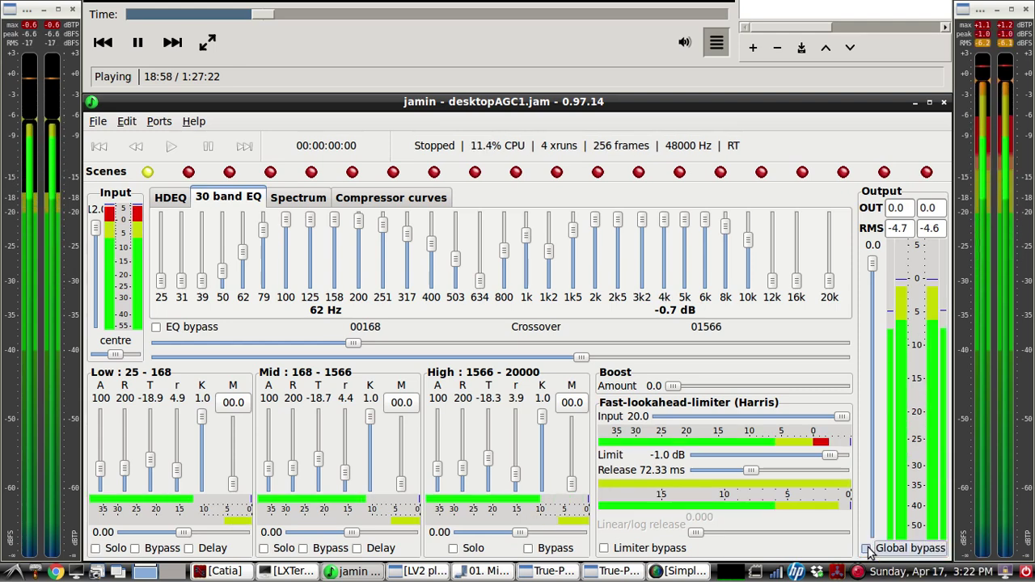
Step: Nudge the media player's volume slider down slightly to quiet the podcast
{"action": "left_click", "coordinate": [685, 42]}
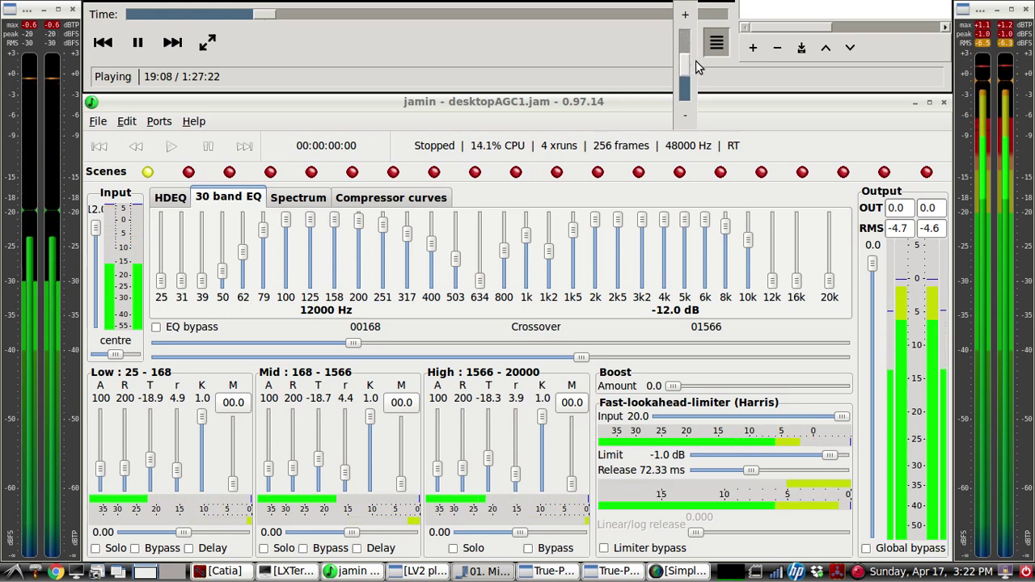
{"action": "left_click_drag", "start_coordinate": [685, 67], "coordinate": [685, 77]}
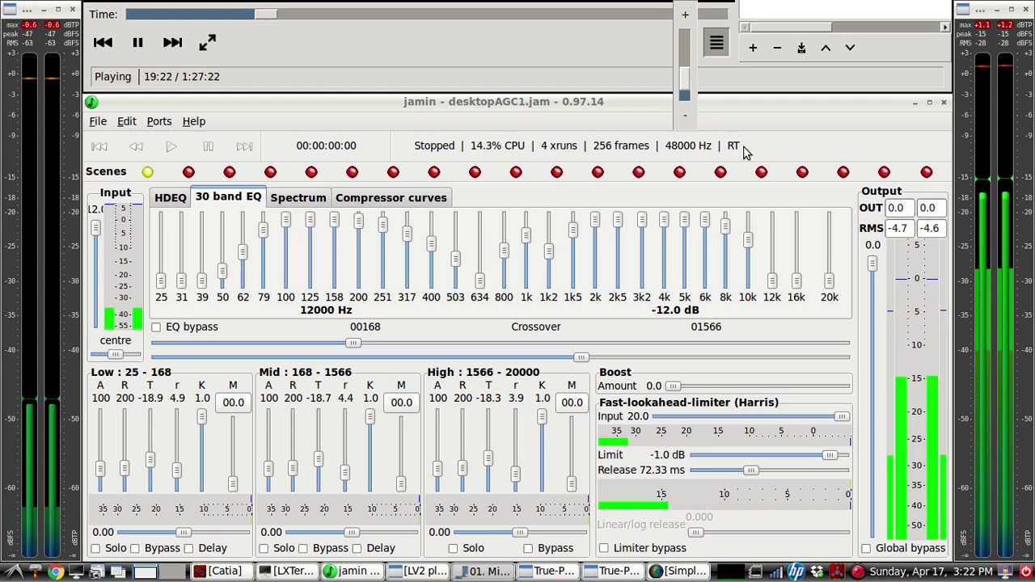
Step: A/B Global bypass, ending with processing on, then bring SimpleScreenRecorder to the front
{"action": "left_click", "coordinate": [866, 549]}
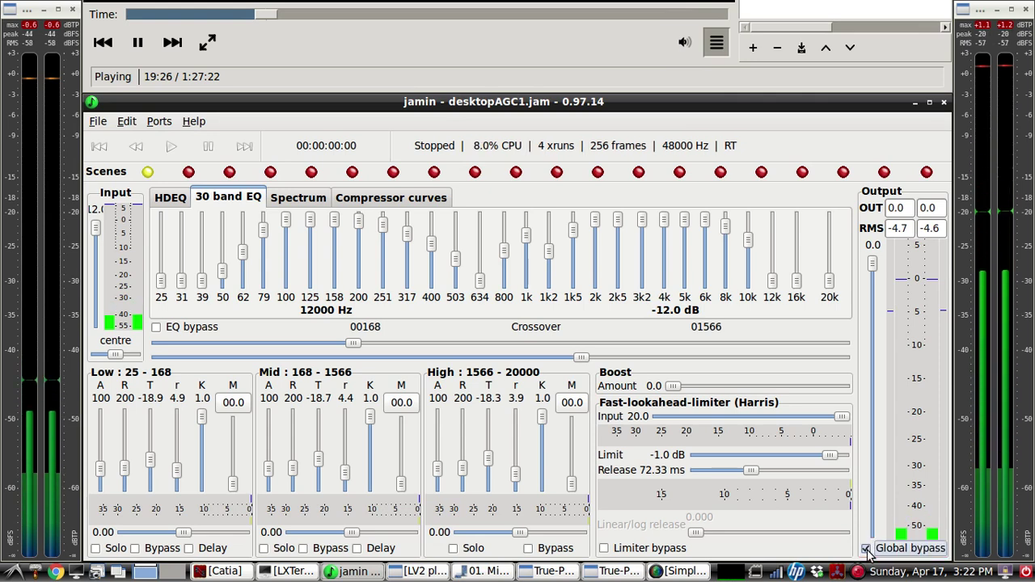
{"action": "left_click", "coordinate": [865, 548]}
{"action": "left_click", "coordinate": [683, 49]}
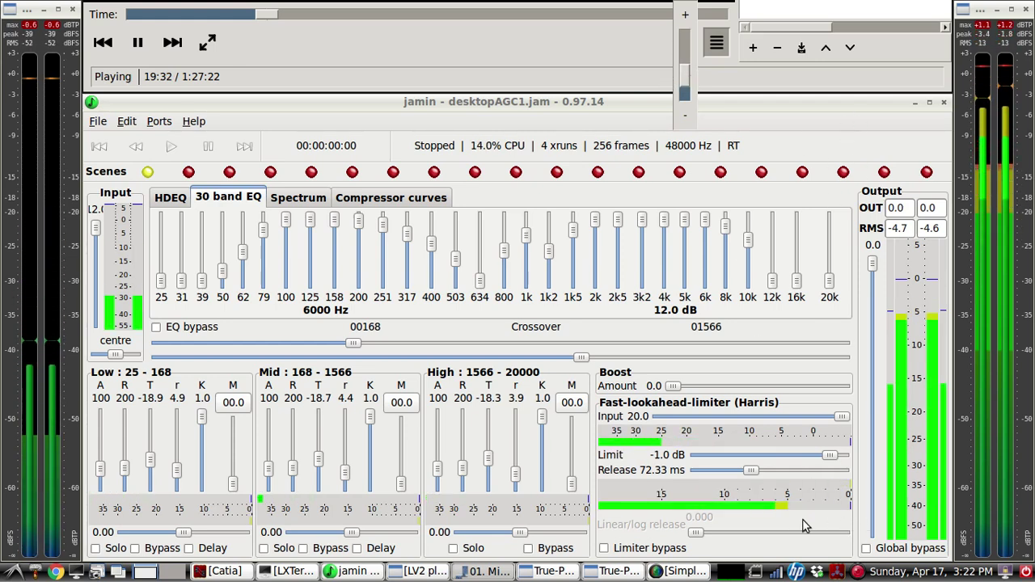
{"action": "left_click", "coordinate": [683, 572]}
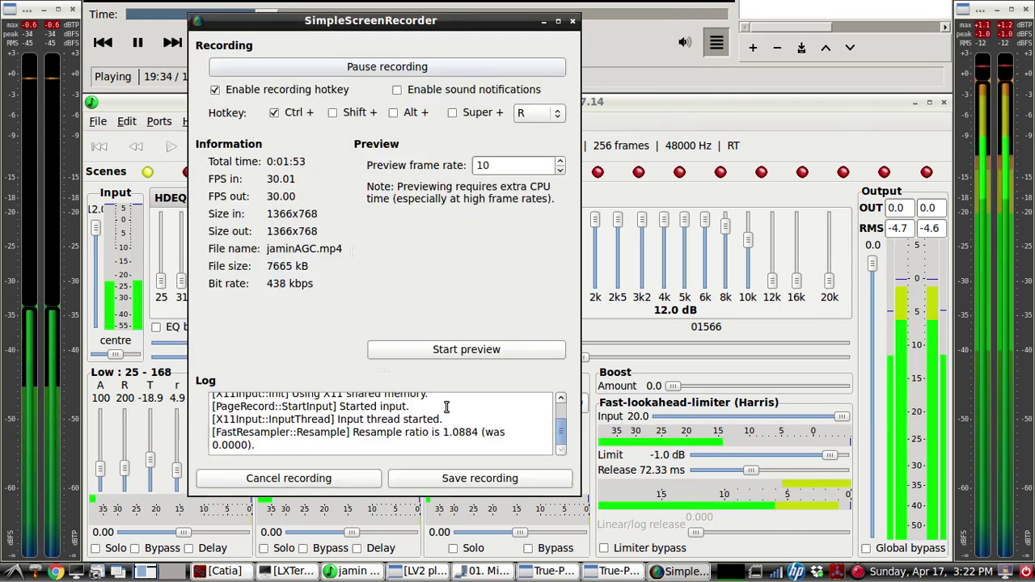